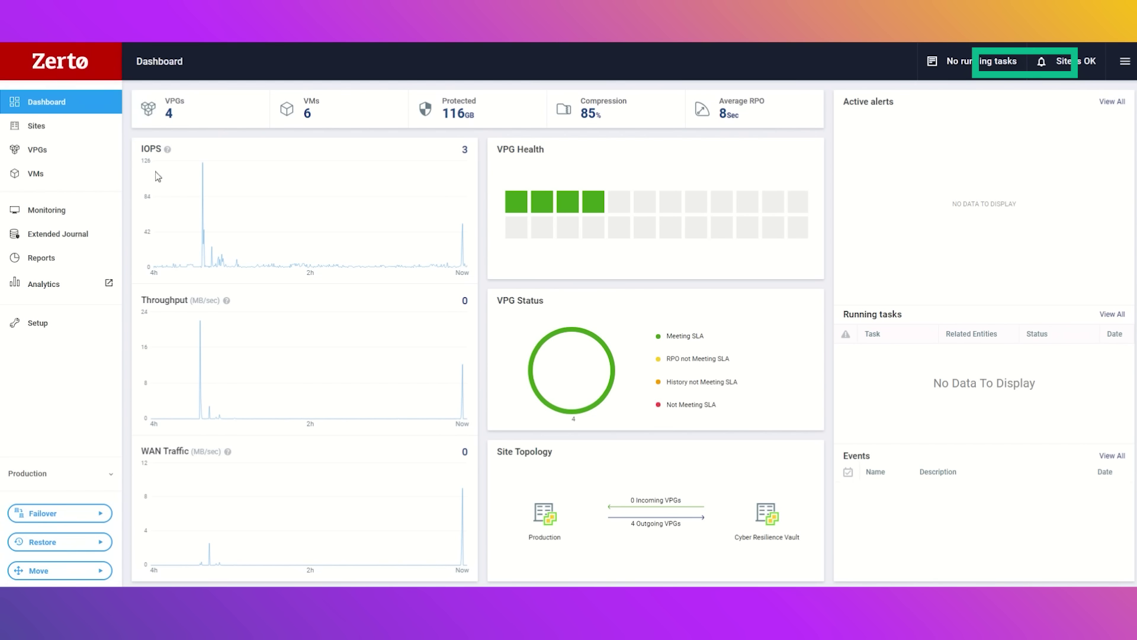
- Widen the VPG list's Peer Site column to show Cyber Resilience Vault, then connect to FileServer01
{"action": "left_click", "coordinate": [76, 155]}
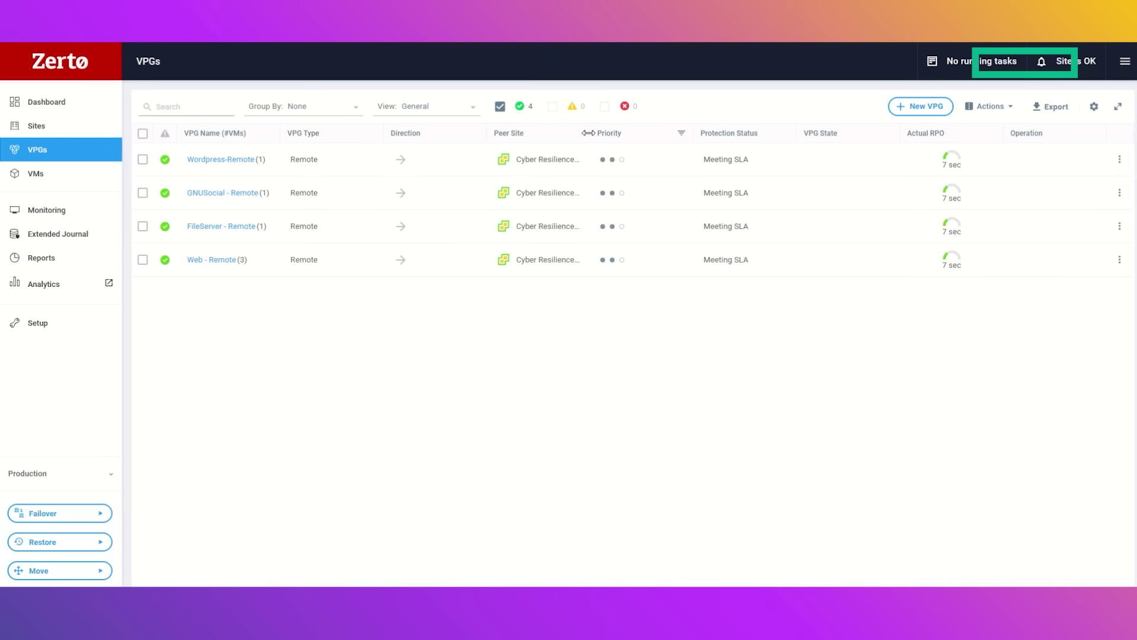
{"action": "left_click_drag", "start_coordinate": [634, 143], "coordinate": [639, 145]}
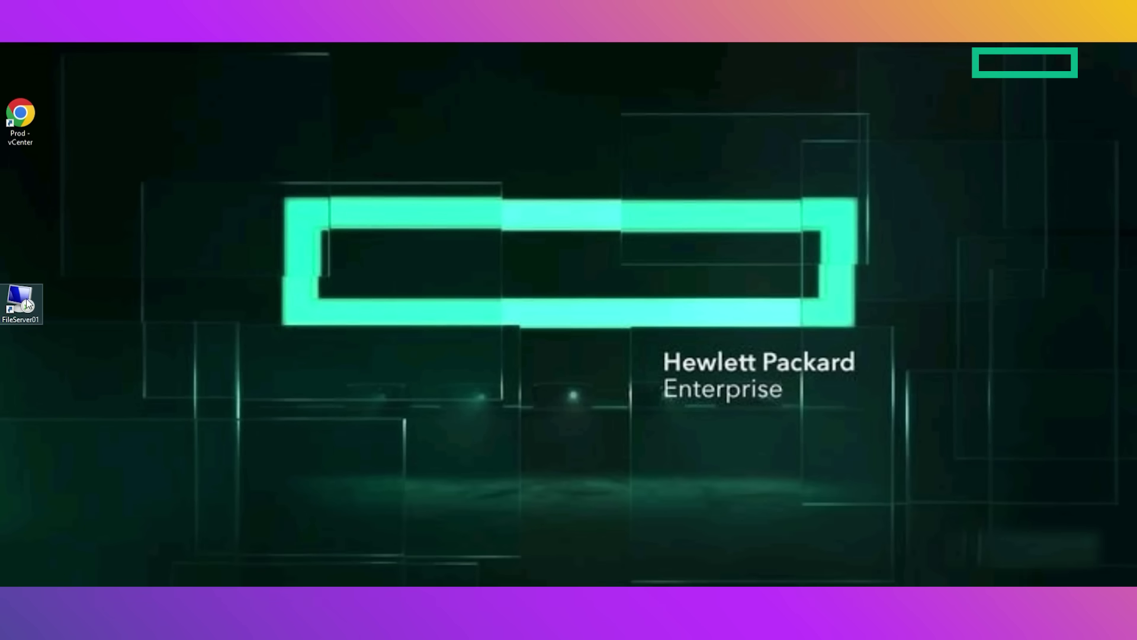
{"action": "double_click", "coordinate": [26, 297]}
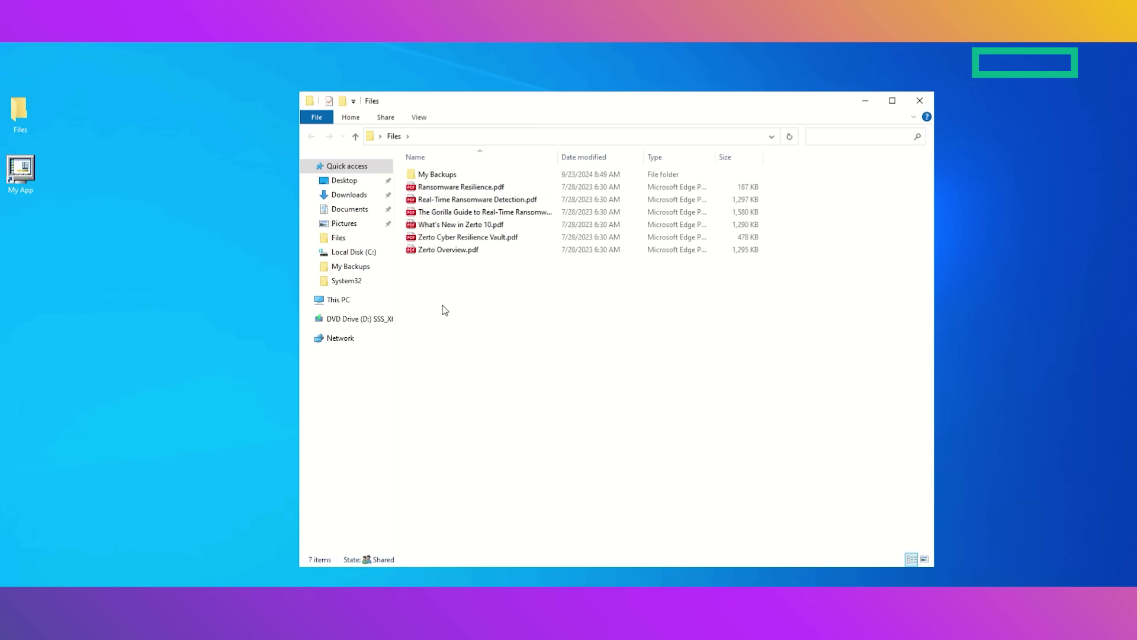
- Select the suspicious My App icon on FileServer01's desktop
{"action": "left_click", "coordinate": [31, 188]}
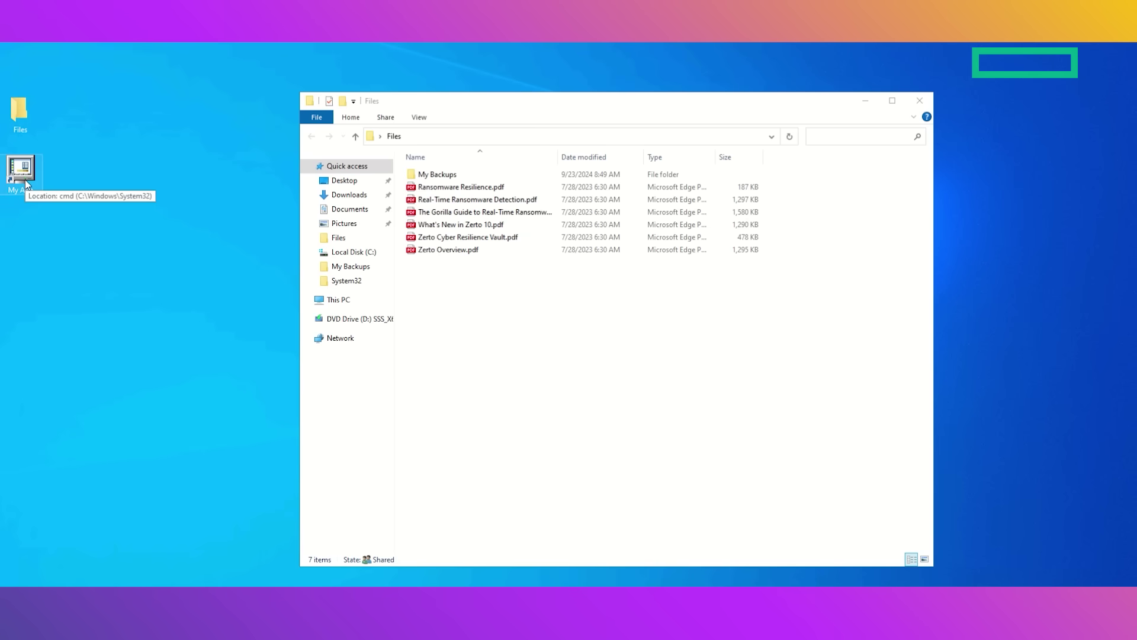
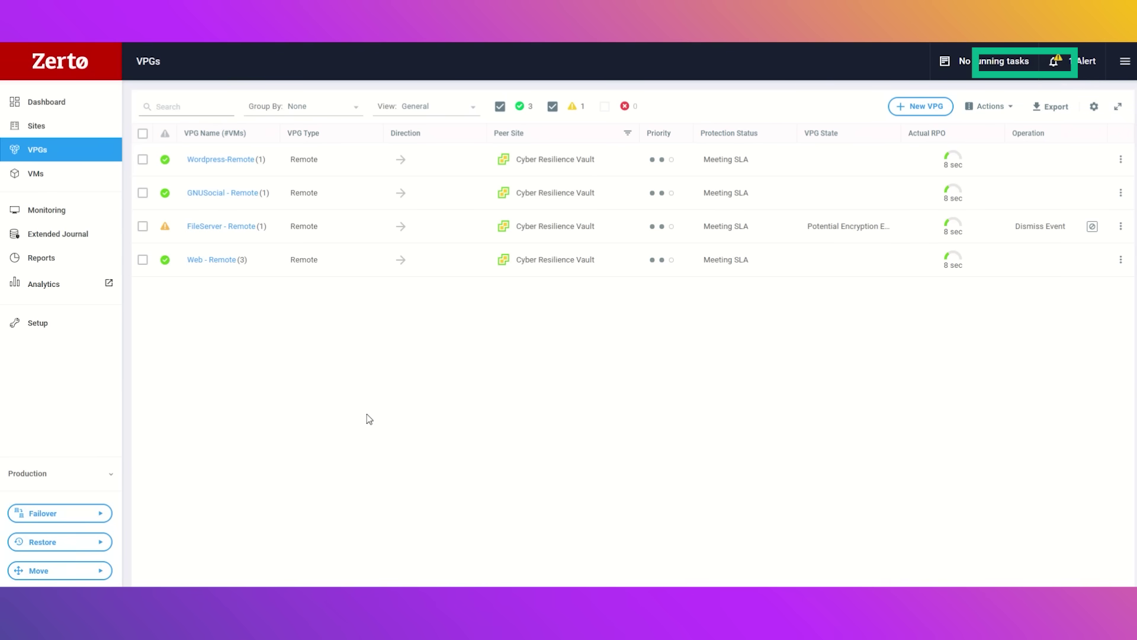
- Begin a File restore with FileServer01 as the source VM and continue to point-in-time selection
{"action": "left_click", "coordinate": [37, 105]}
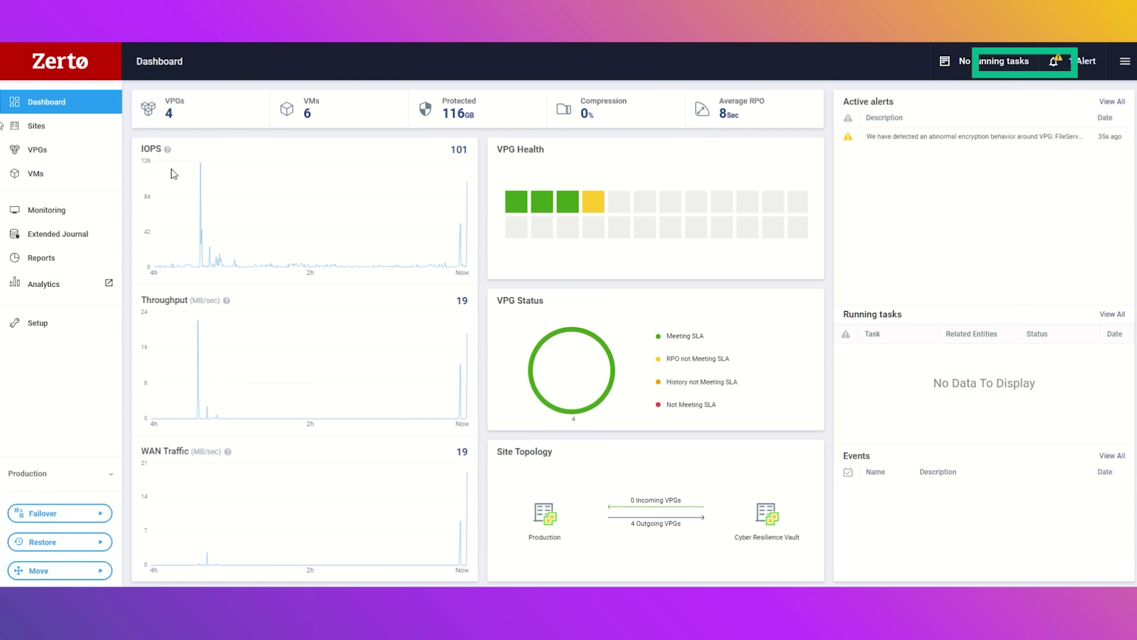
{"action": "left_click", "coordinate": [43, 156]}
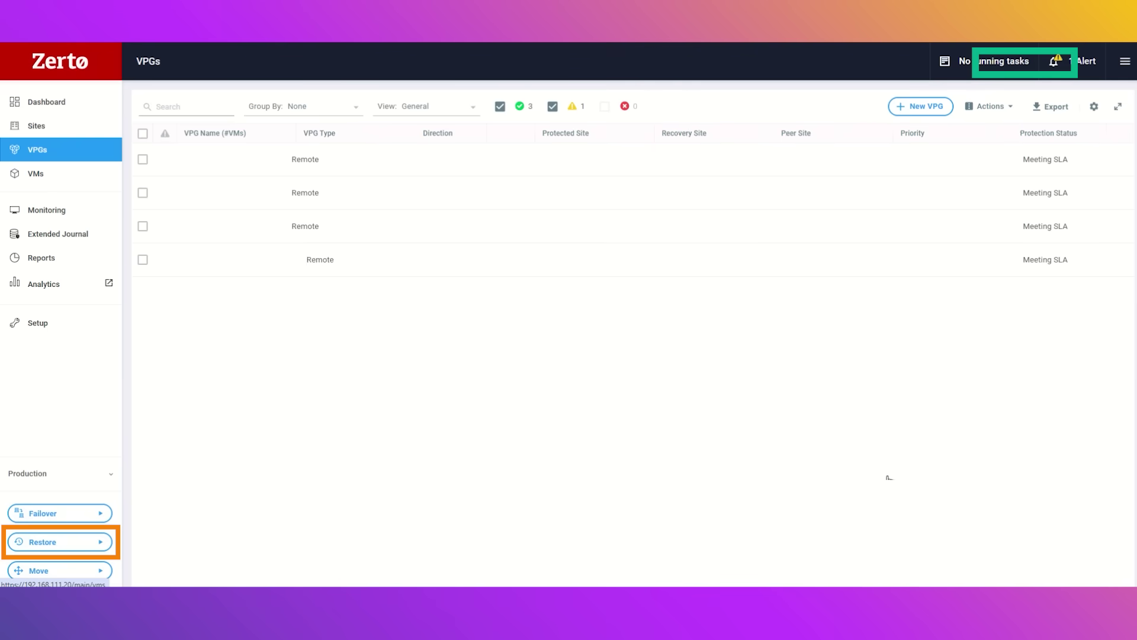
{"action": "left_click", "coordinate": [94, 540]}
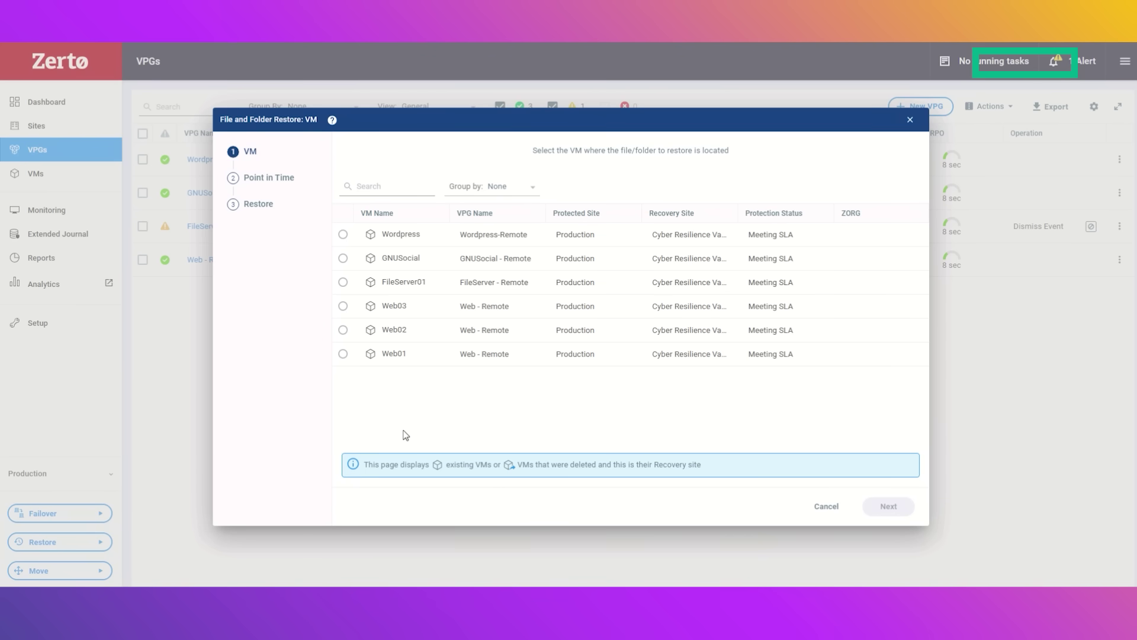
{"action": "left_click", "coordinate": [343, 282]}
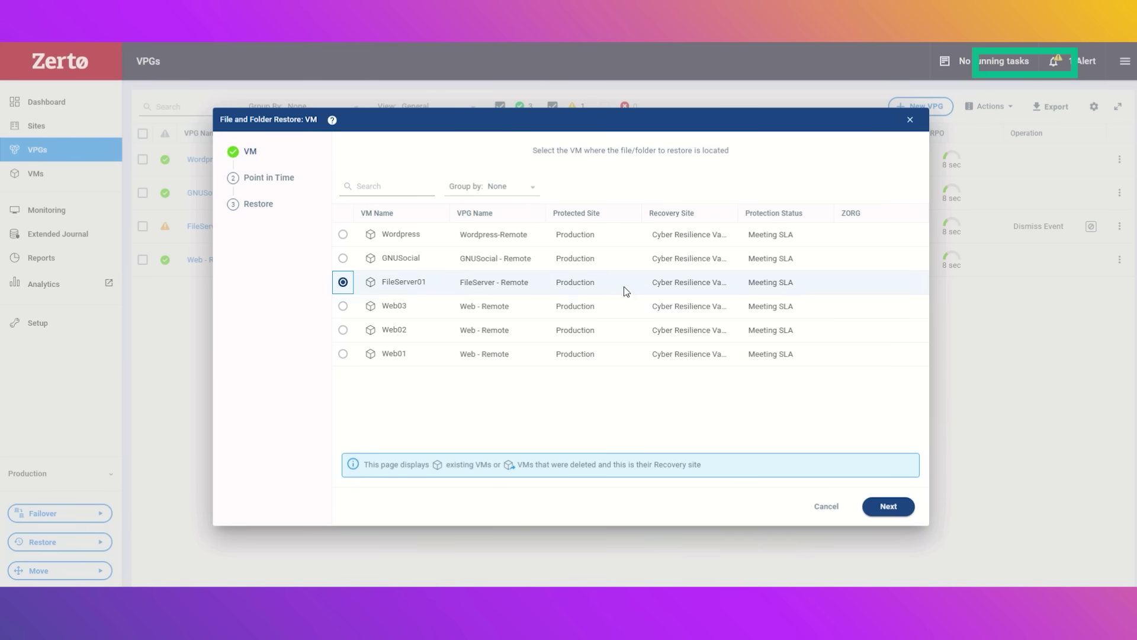
{"action": "double_click", "coordinate": [738, 211]}
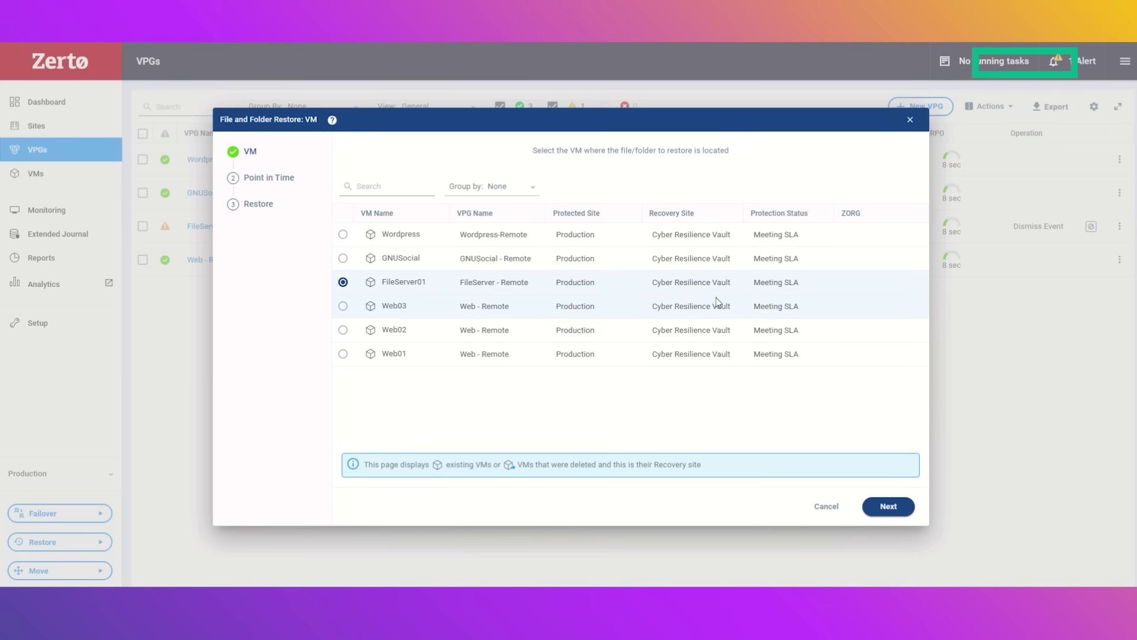
{"action": "left_click", "coordinate": [870, 513]}
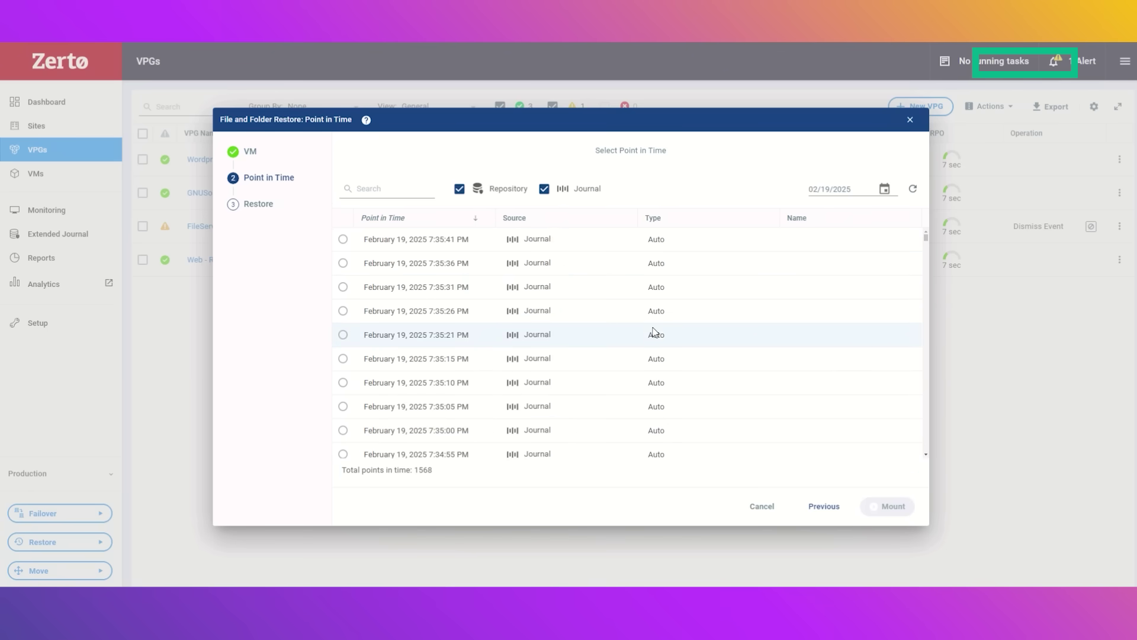
- Select and mount the tagged clean checkpoint from February 19, 2025 7:33:39 PM
{"action": "scroll", "coordinate": [654, 333], "scroll_direction": "down", "scroll_amount": 3}
{"action": "scroll", "coordinate": [656, 331], "scroll_direction": "down", "scroll_amount": 1}
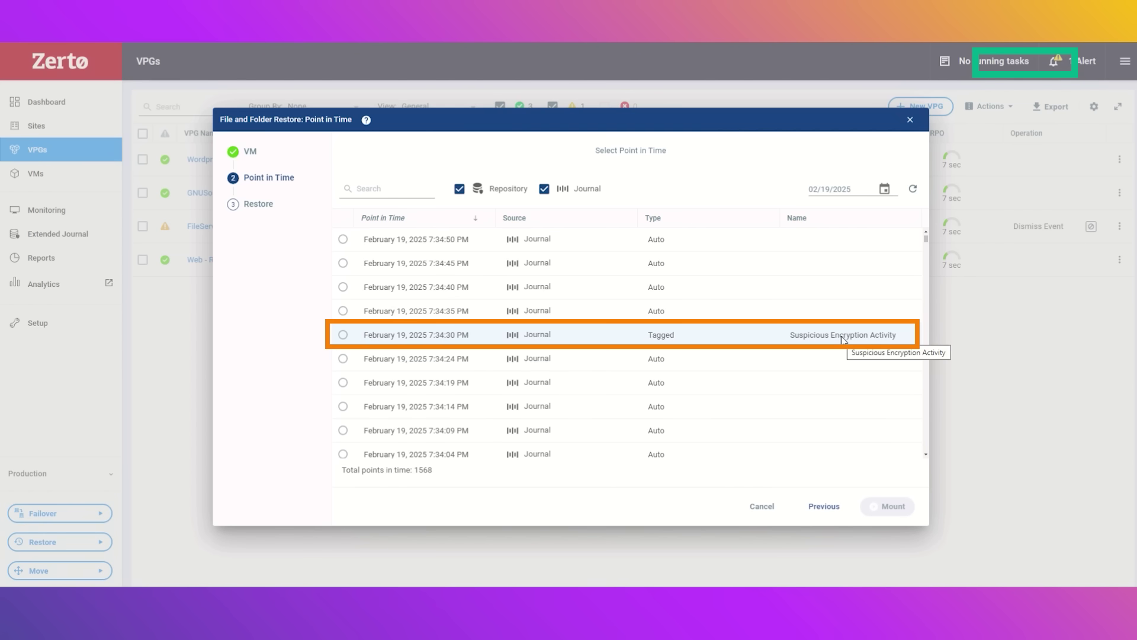
{"action": "scroll", "coordinate": [841, 336], "scroll_direction": "down", "scroll_amount": 3}
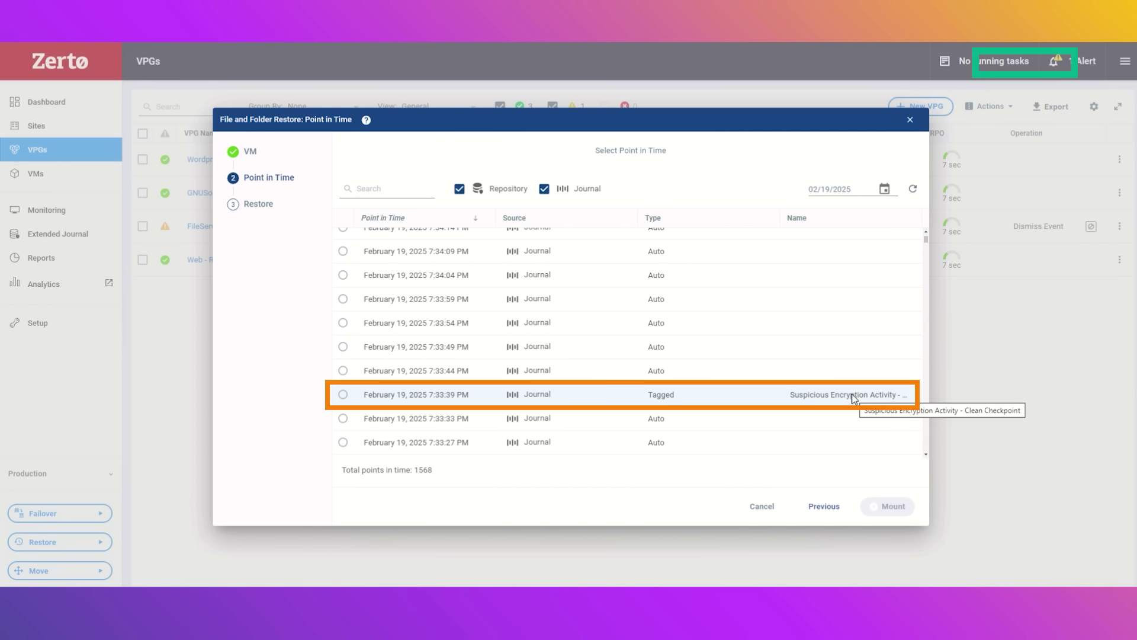
{"action": "left_click", "coordinate": [342, 394]}
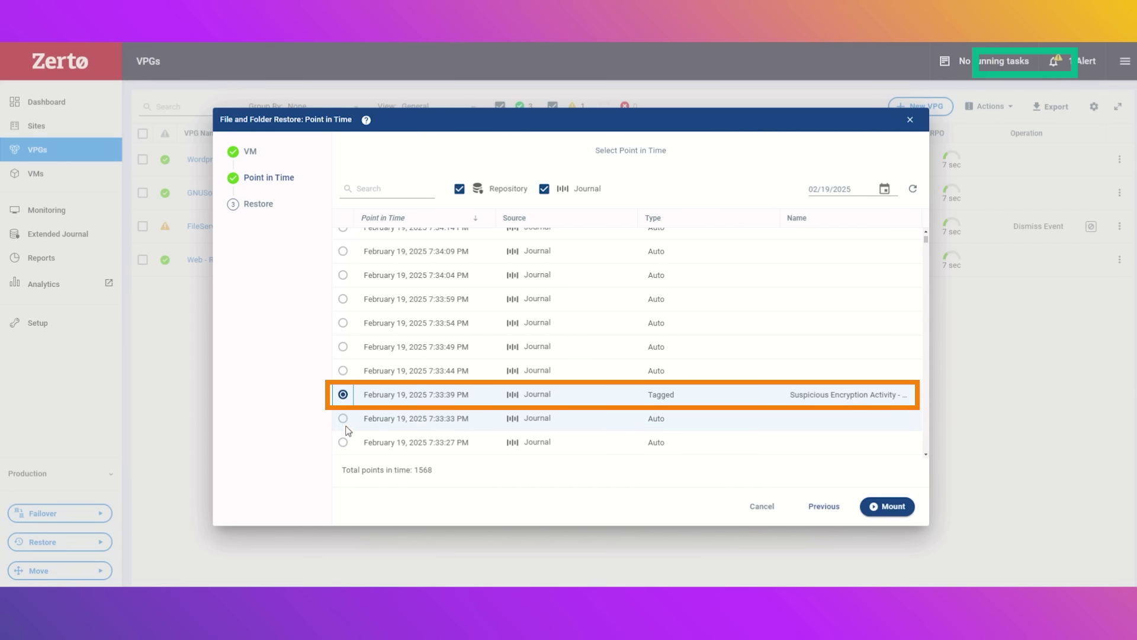
{"action": "left_click", "coordinate": [876, 506]}
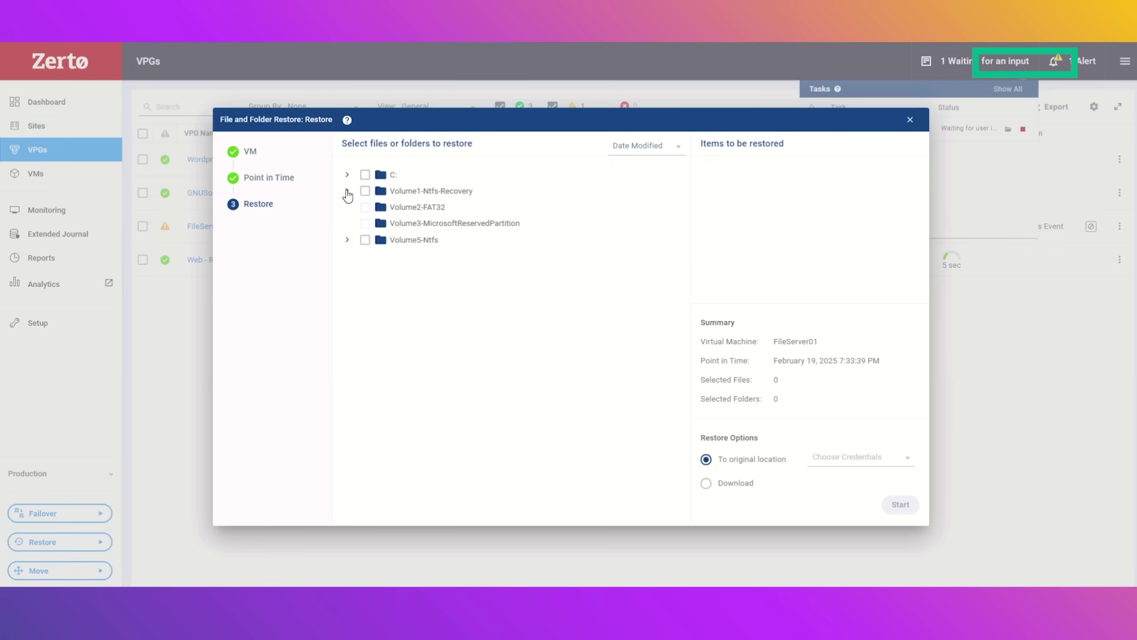
- Browse the Volume1-Ntfs-Recovery and Volume5-Ntfs folders of the mounted checkpoint
{"action": "left_click", "coordinate": [347, 192]}
{"action": "left_click", "coordinate": [357, 211]}
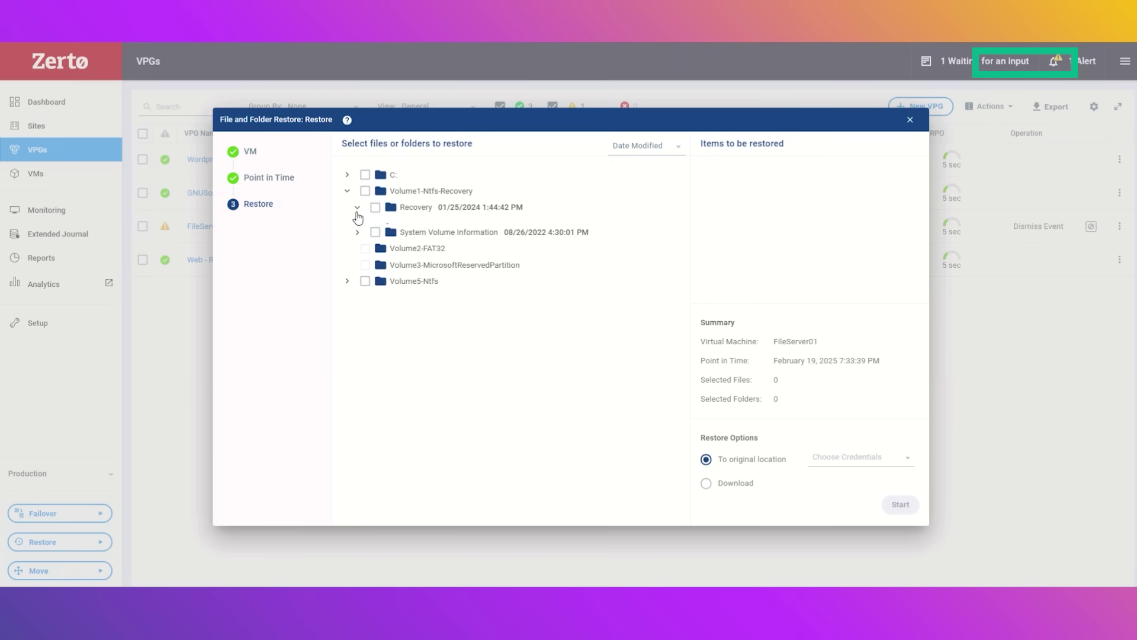
{"action": "left_click", "coordinate": [358, 223]}
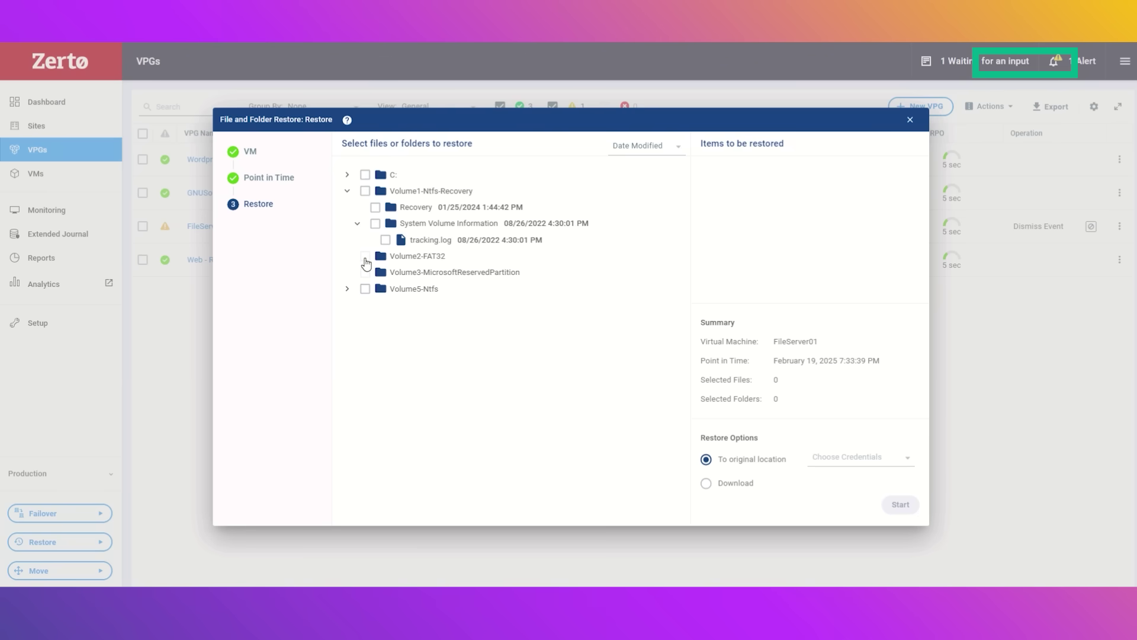
{"action": "left_click", "coordinate": [348, 289]}
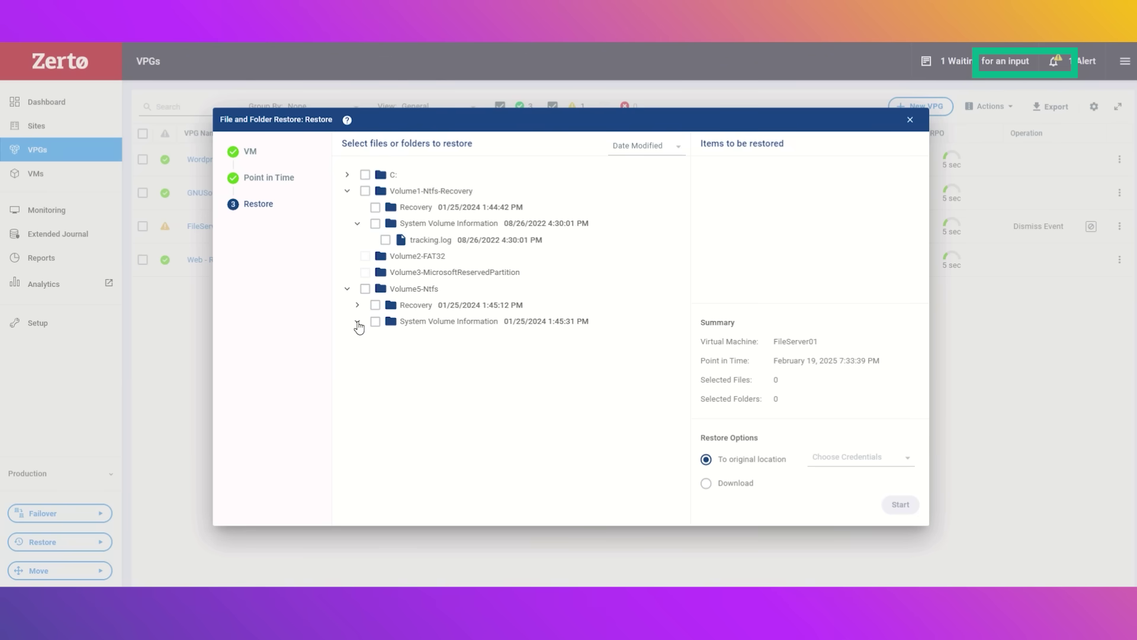
{"action": "left_click", "coordinate": [358, 323]}
- Mark C:\Users\Administrator\Desktop\Files for restore using the Windows - File Server credentials
{"action": "left_click", "coordinate": [347, 175]}
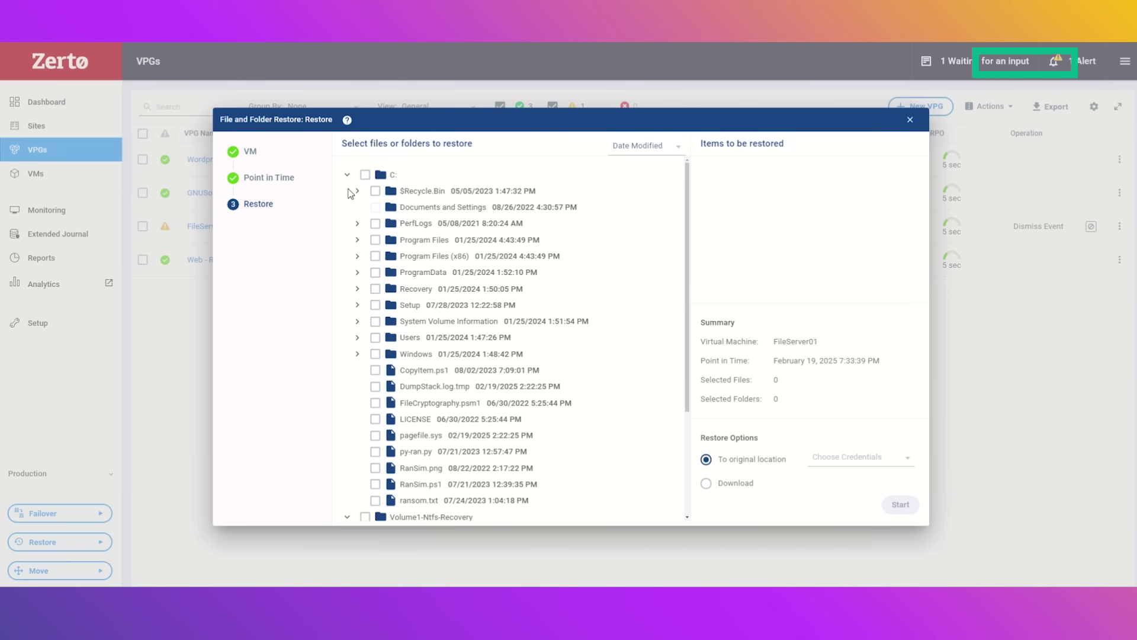
{"action": "scroll", "coordinate": [442, 275], "scroll_direction": "down", "scroll_amount": 2}
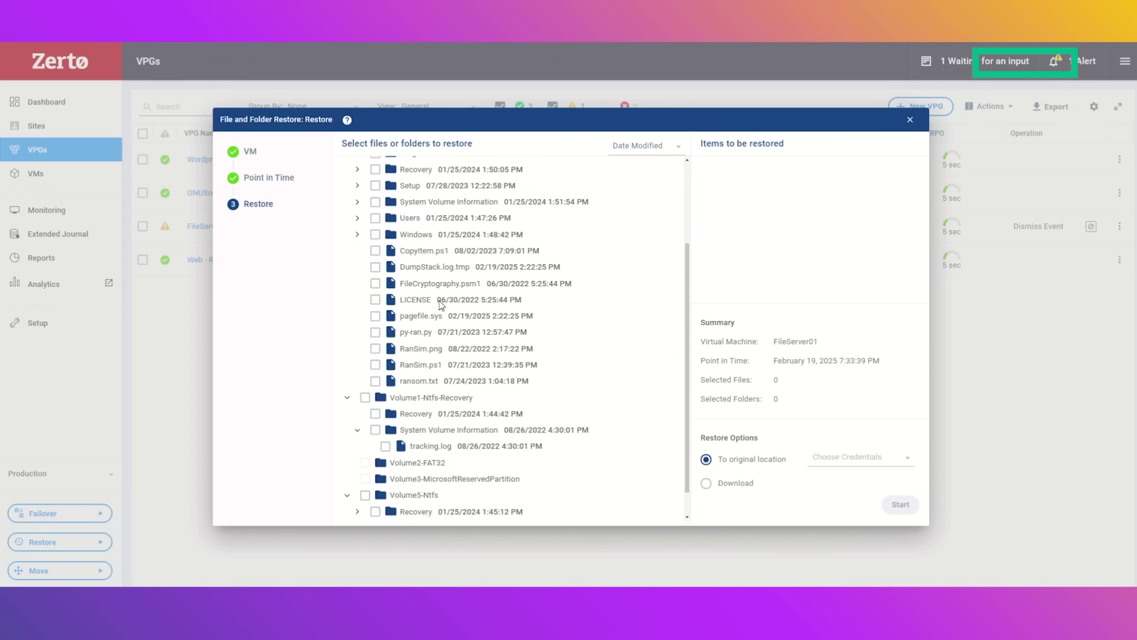
{"action": "left_click", "coordinate": [358, 218]}
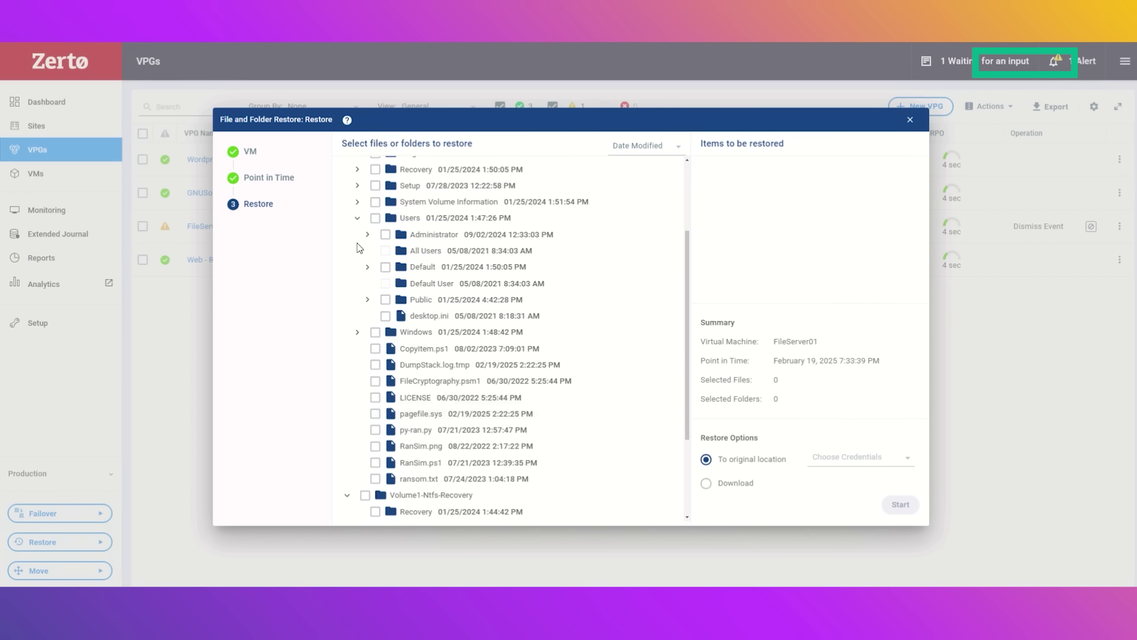
{"action": "left_click", "coordinate": [367, 237]}
{"action": "scroll", "coordinate": [380, 249], "scroll_direction": "down", "scroll_amount": 2}
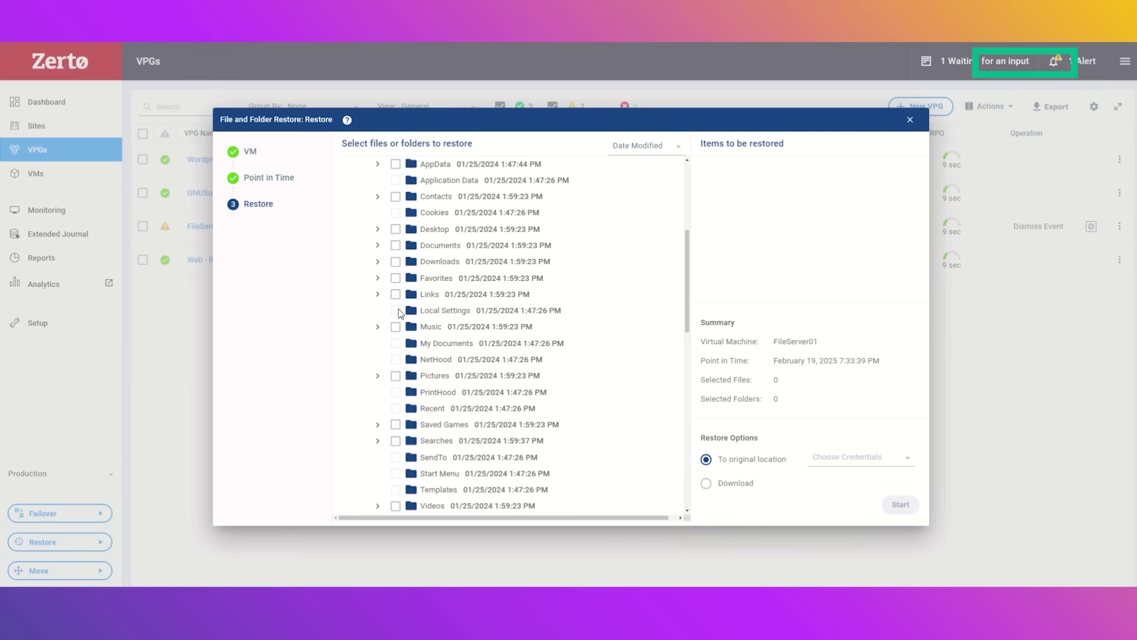
{"action": "left_click", "coordinate": [378, 229]}
{"action": "left_click", "coordinate": [388, 245]}
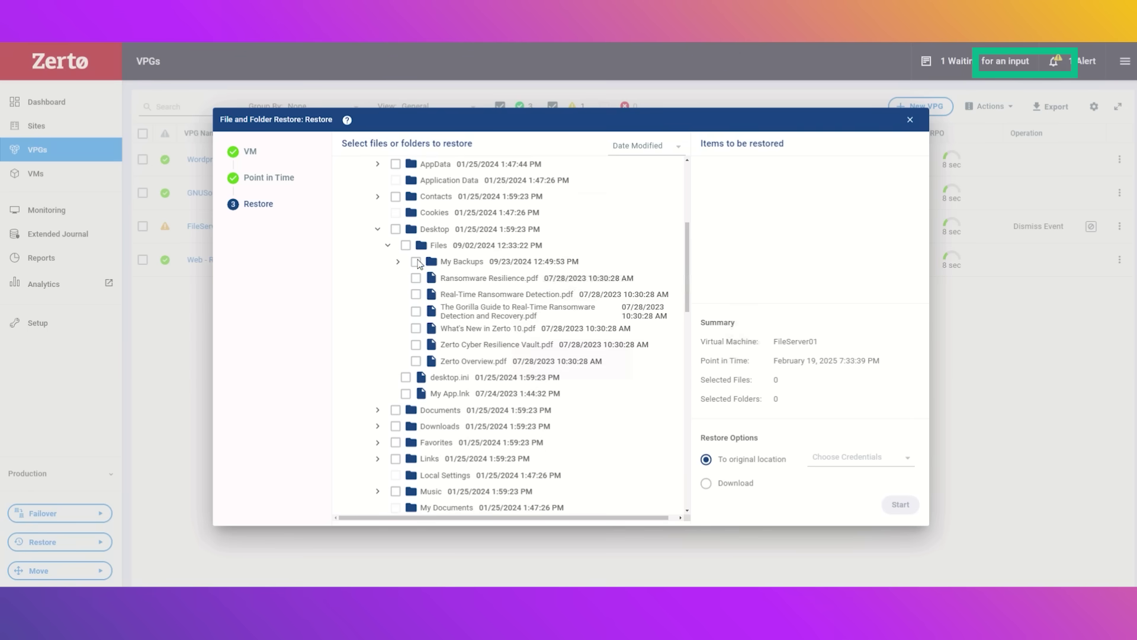
{"action": "left_click", "coordinate": [406, 245]}
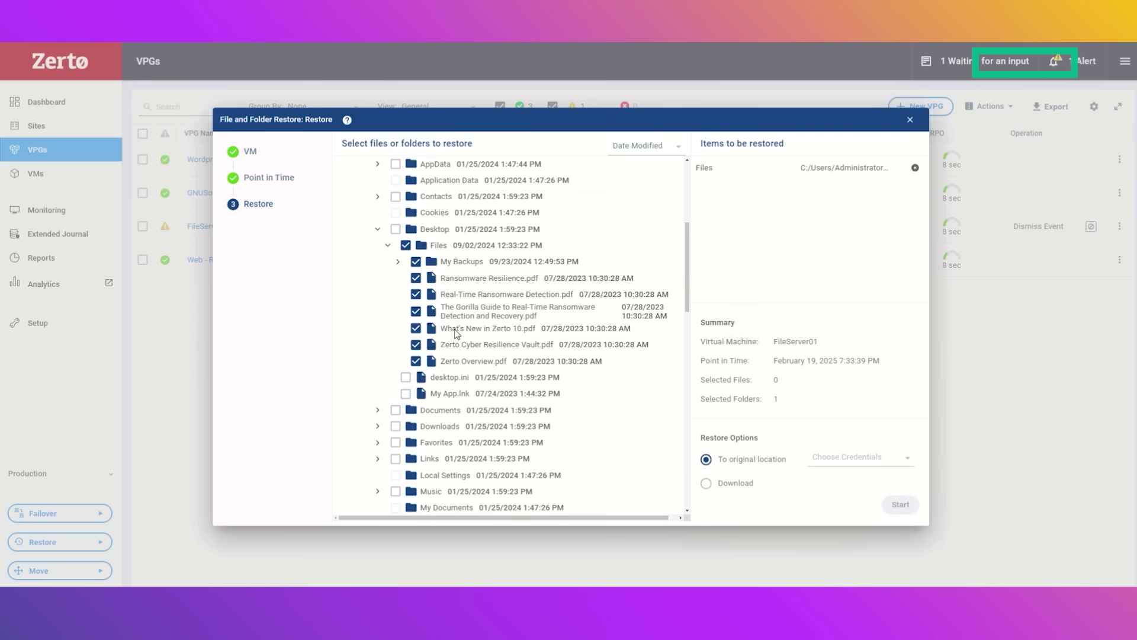
{"action": "left_click", "coordinate": [827, 462]}
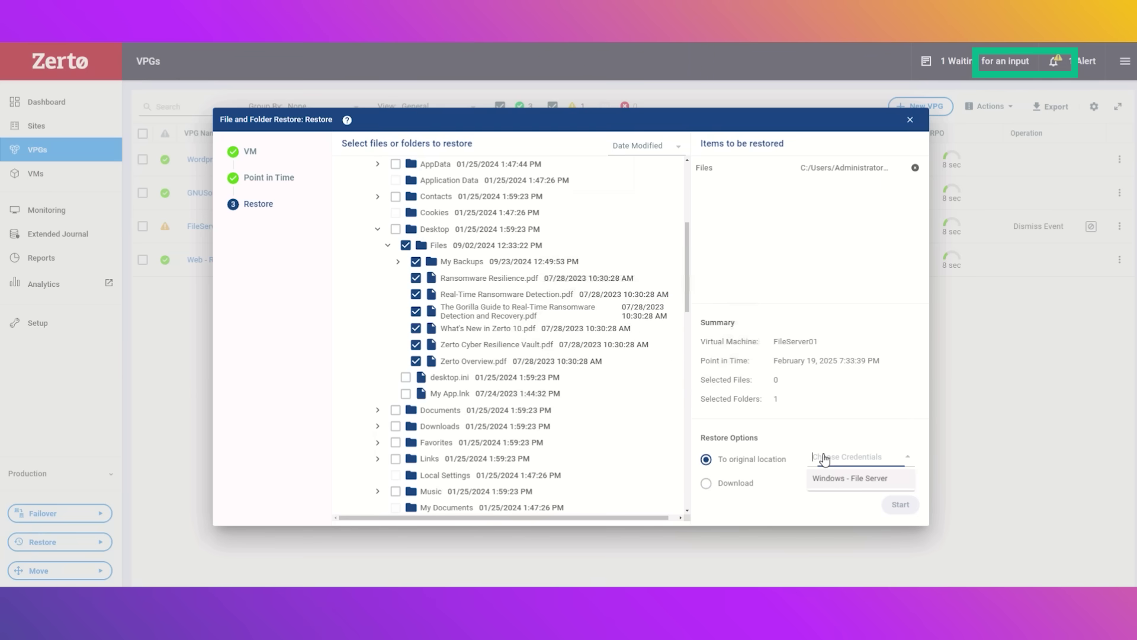
{"action": "left_click", "coordinate": [838, 480]}
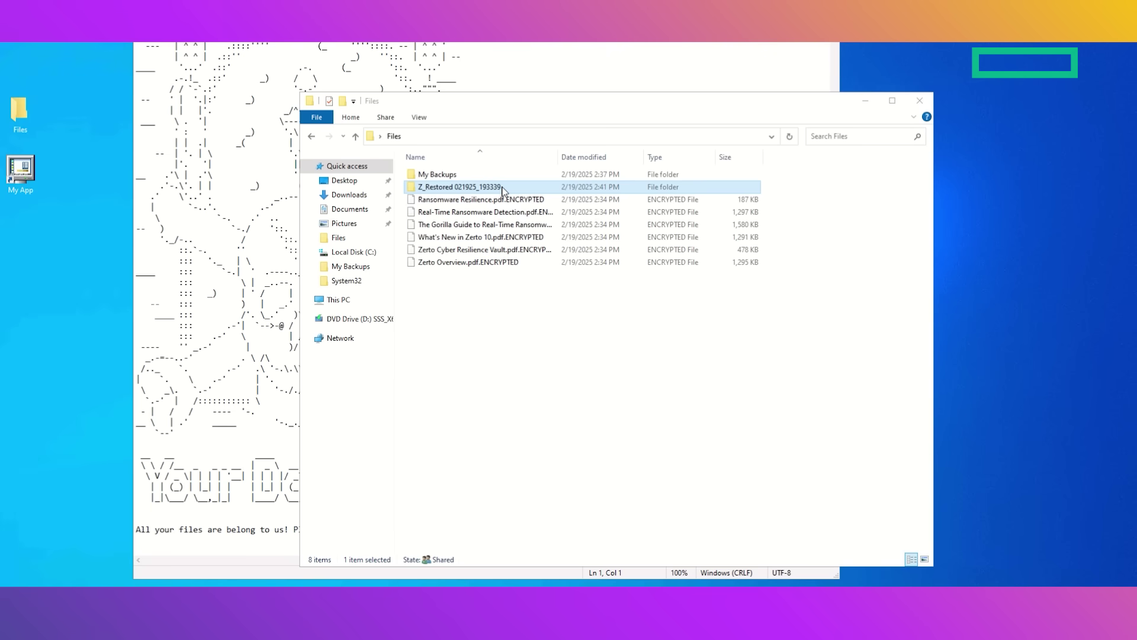
- Open the Z_Restored 021925_193339 folder to view the six restored PDFs
{"action": "double_click", "coordinate": [501, 187]}
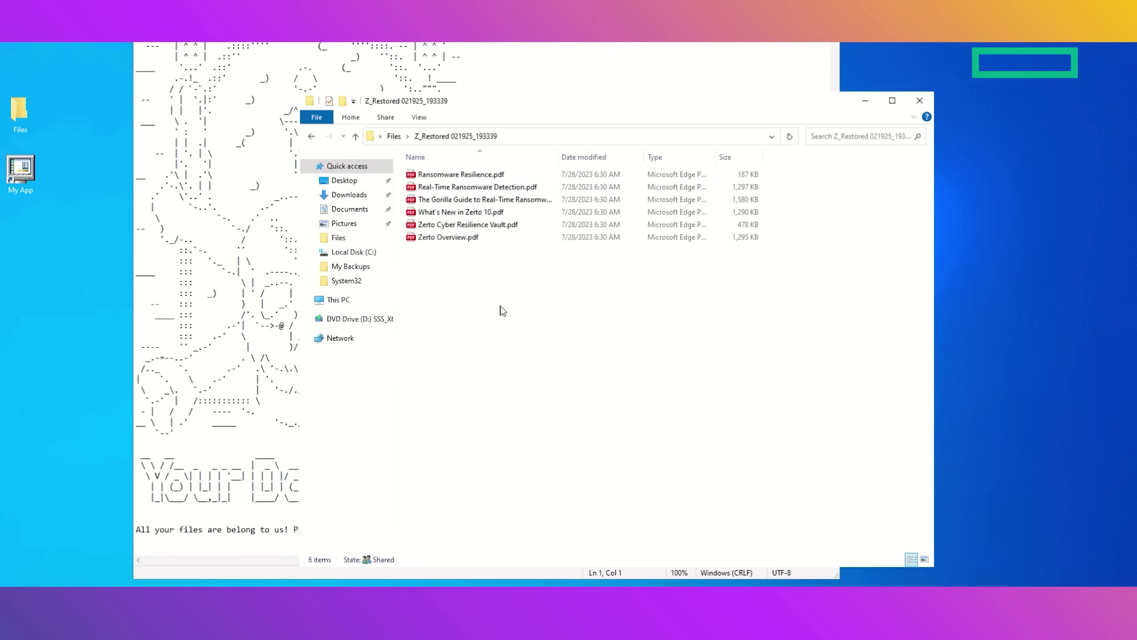